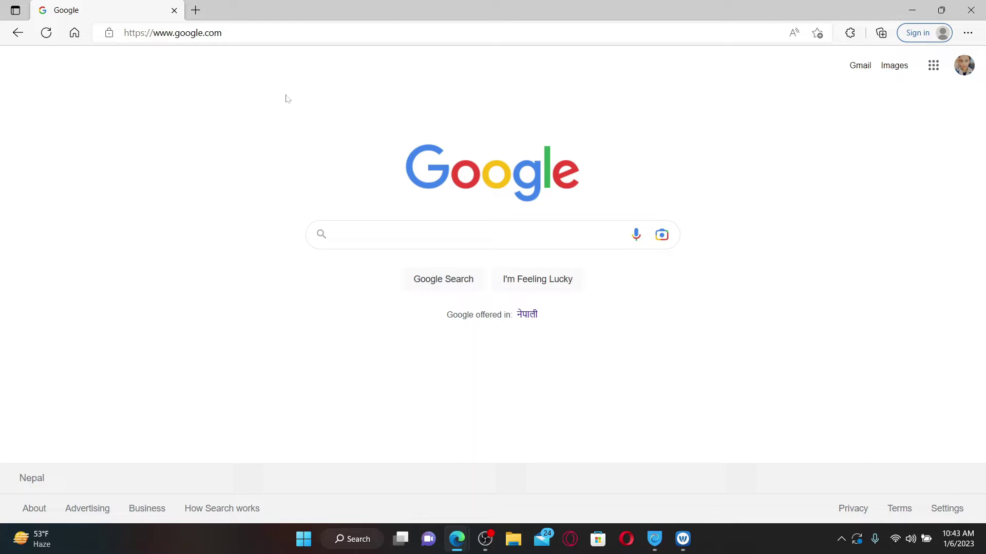
# - Go to webcatalog.io/apps/chatgpt in Edge by pasting the link into the address bar
pyautogui.hotkey('ctrl', 'l')
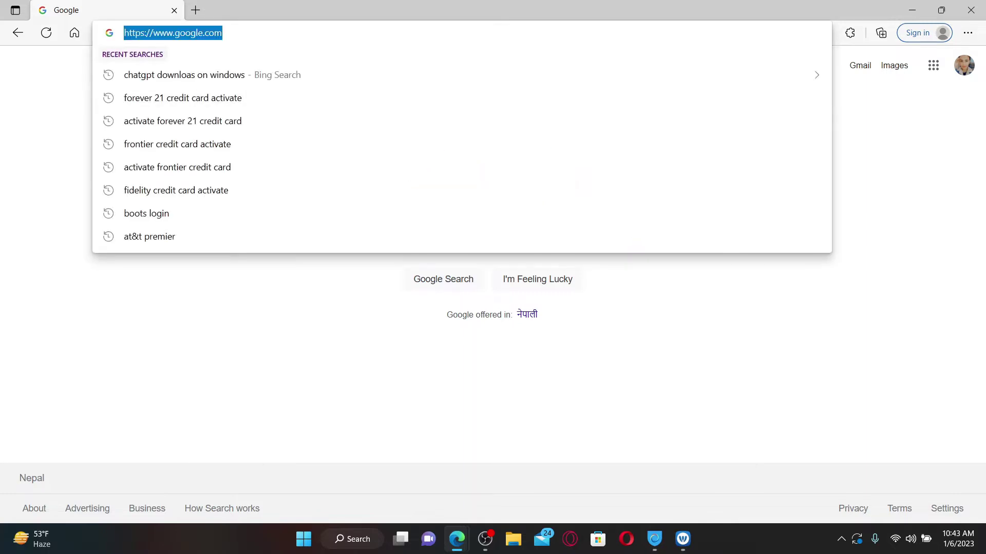
pyautogui.write('webcatalog.io/apps/chatgpt')
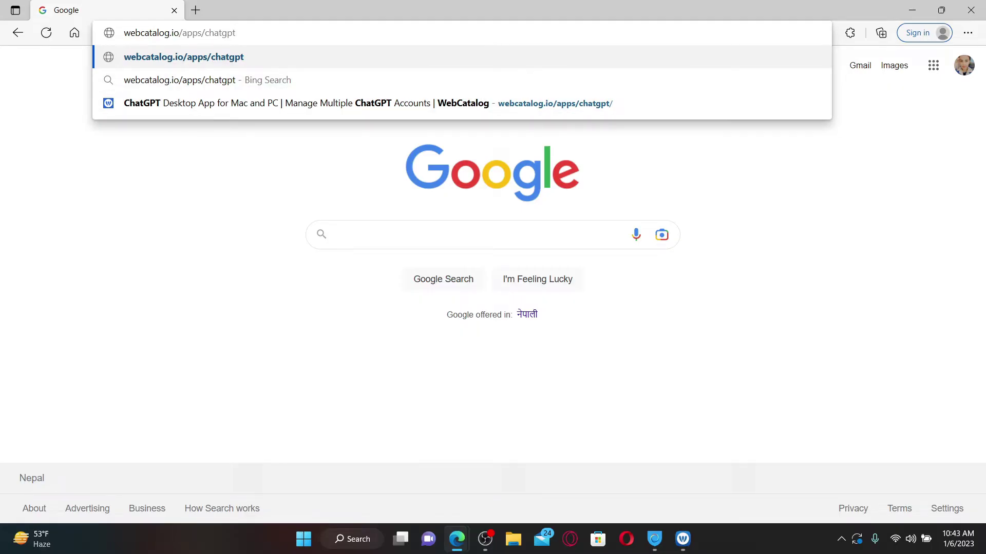
pyautogui.press('Return')
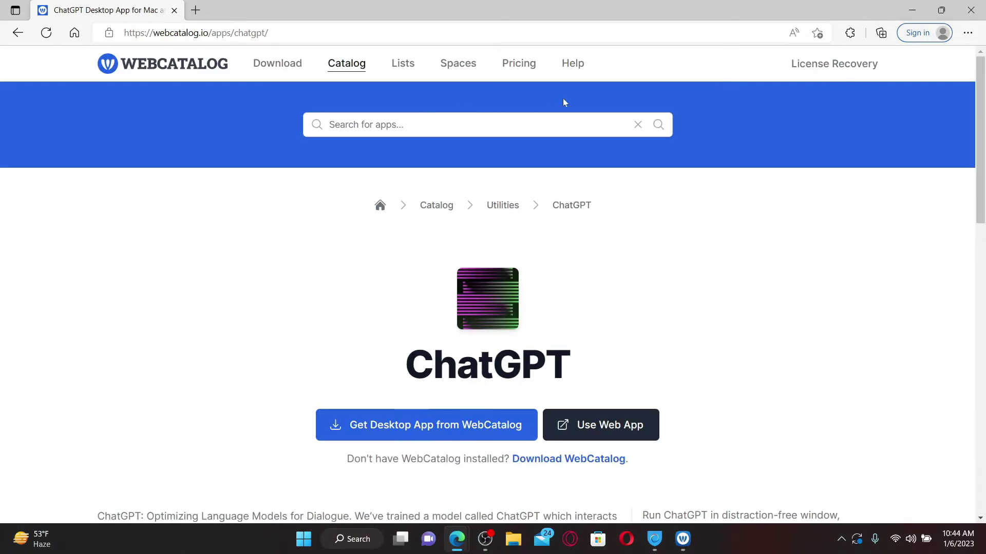
pyautogui.scroll(-1, 604, 297)
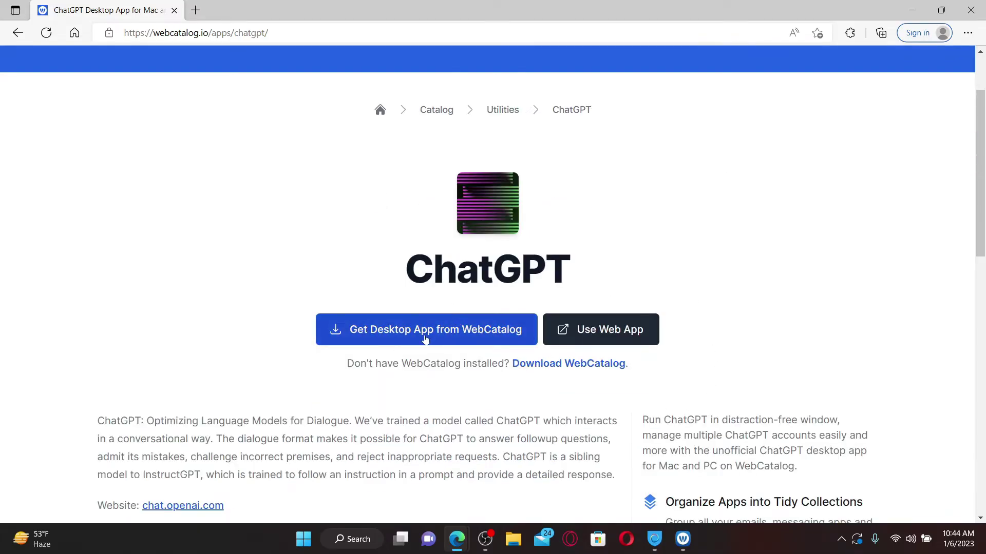
# - Open the 'Install ChatGPT on WebCatalog' instructions via 'Get Desktop App from WebCatalog'
pyautogui.click(463, 331)
pyautogui.click(467, 339)
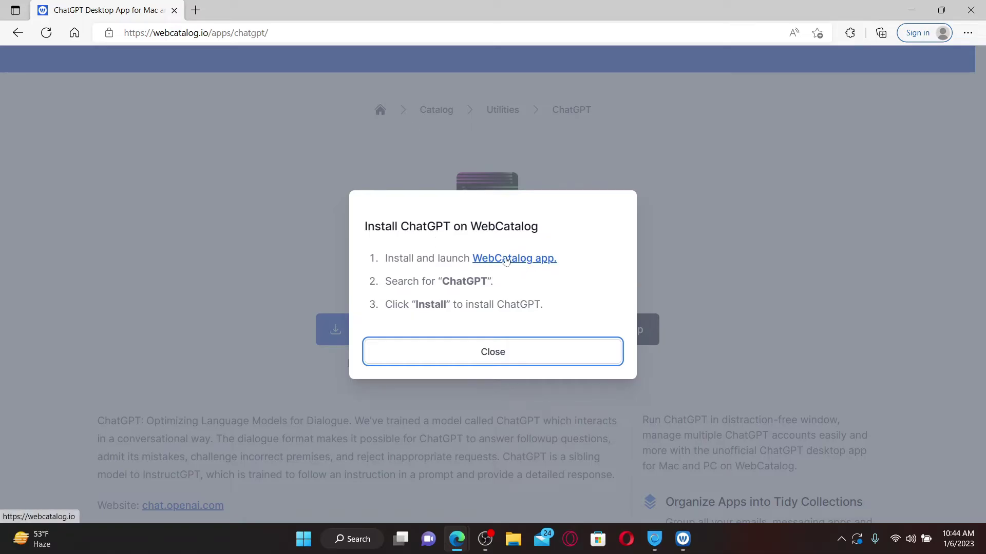
# - Download WebCatalog Setup 44.4.0 for Windows and run the installer from Downloads
pyautogui.click(507, 261)
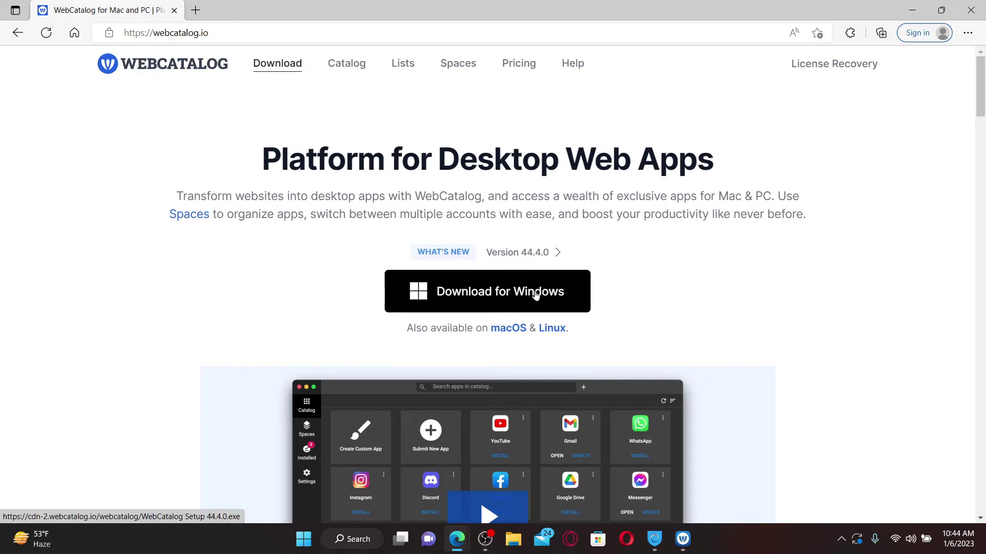
pyautogui.click(535, 296)
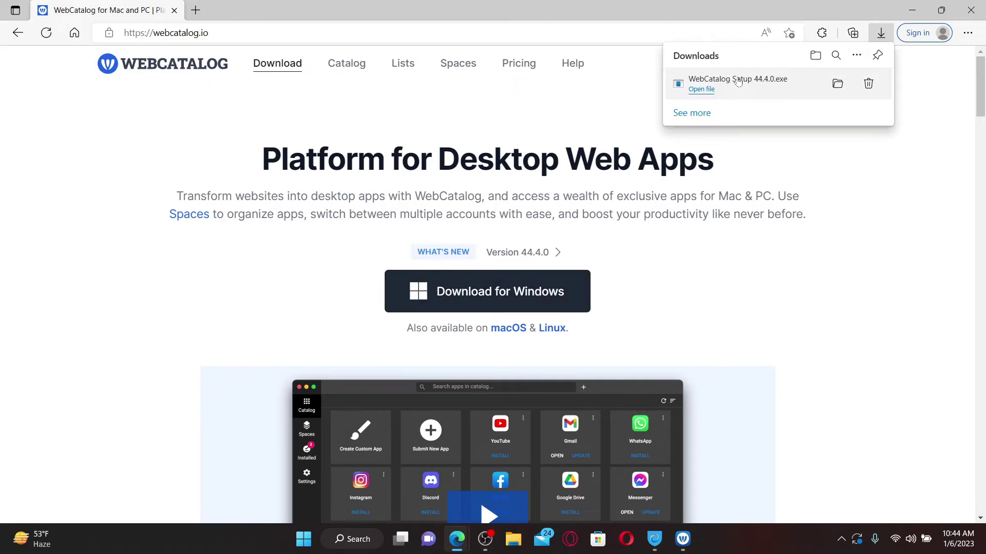
pyautogui.click(701, 89)
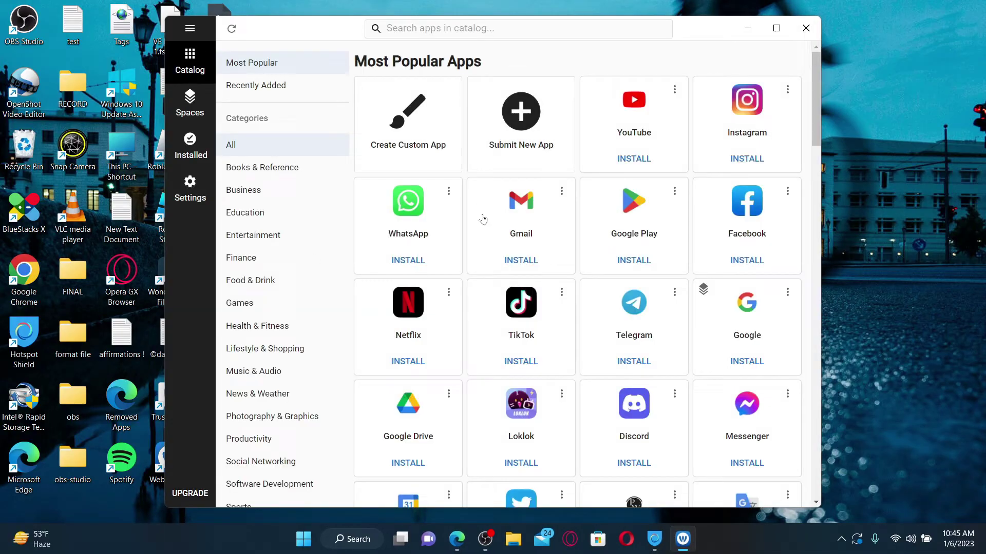
pyautogui.scroll(-3, 532, 354)
pyautogui.scroll(3, 531, 354)
pyautogui.write('chat')
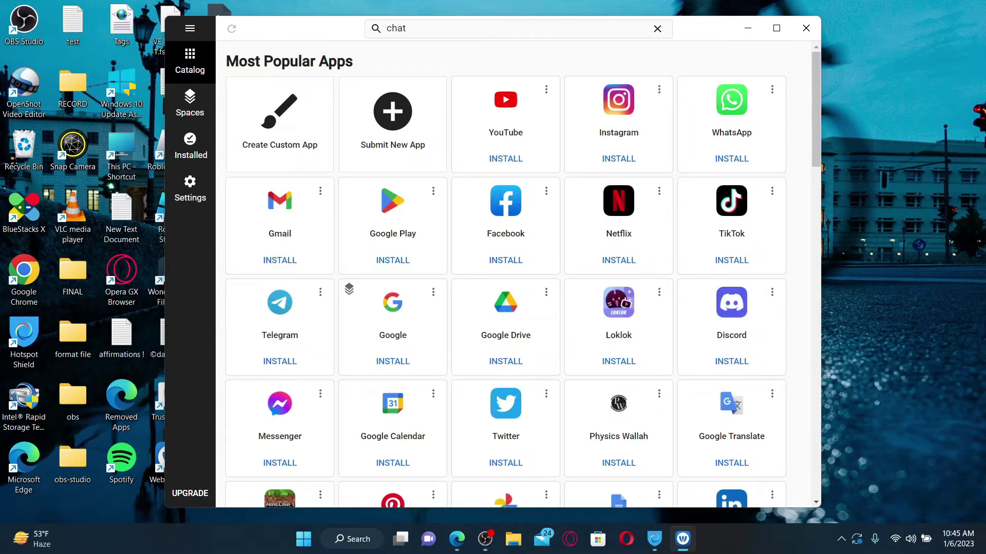
pyautogui.write('gpt')
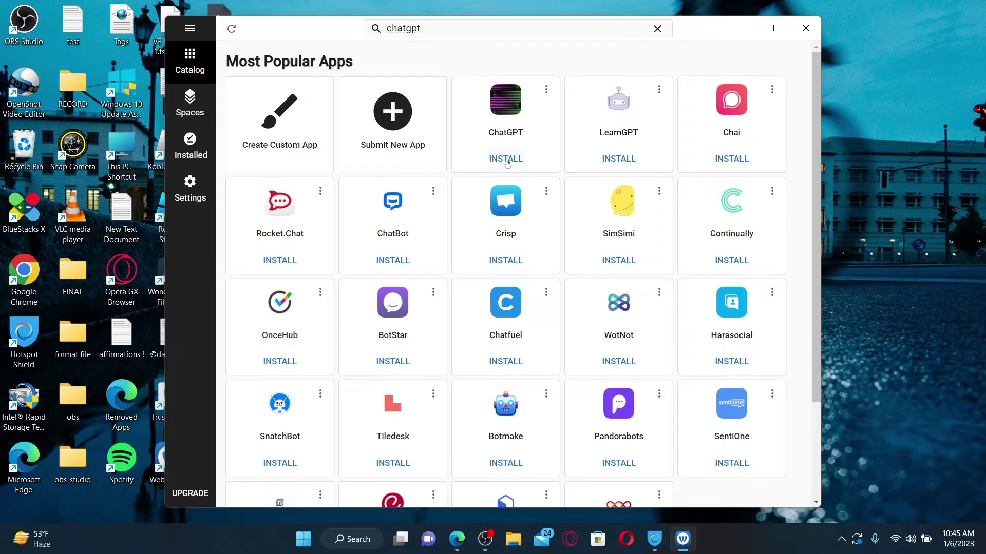
# - Install ChatGPT from the catalog, then check it in the Installed apps list
pyautogui.click(506, 161)
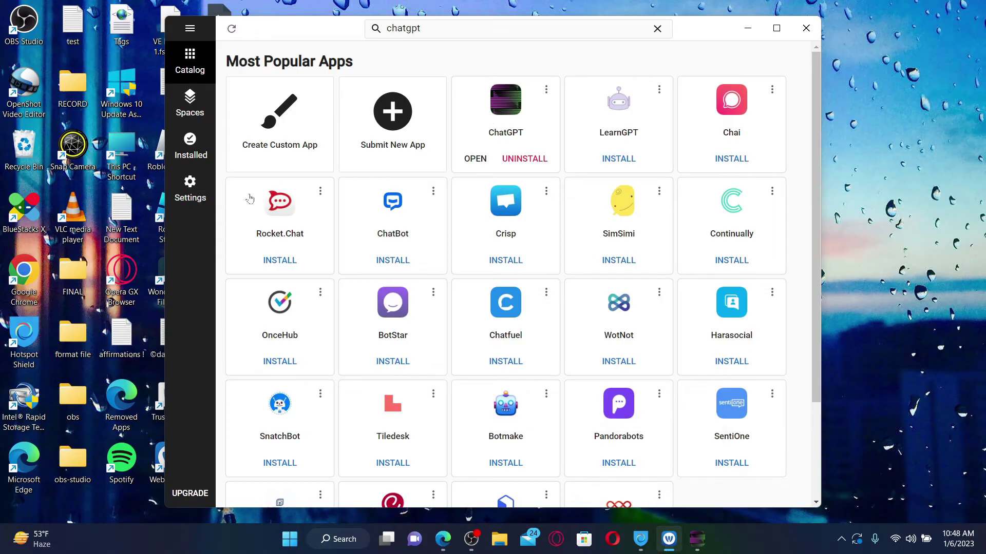
pyautogui.click(669, 539)
pyautogui.click(189, 146)
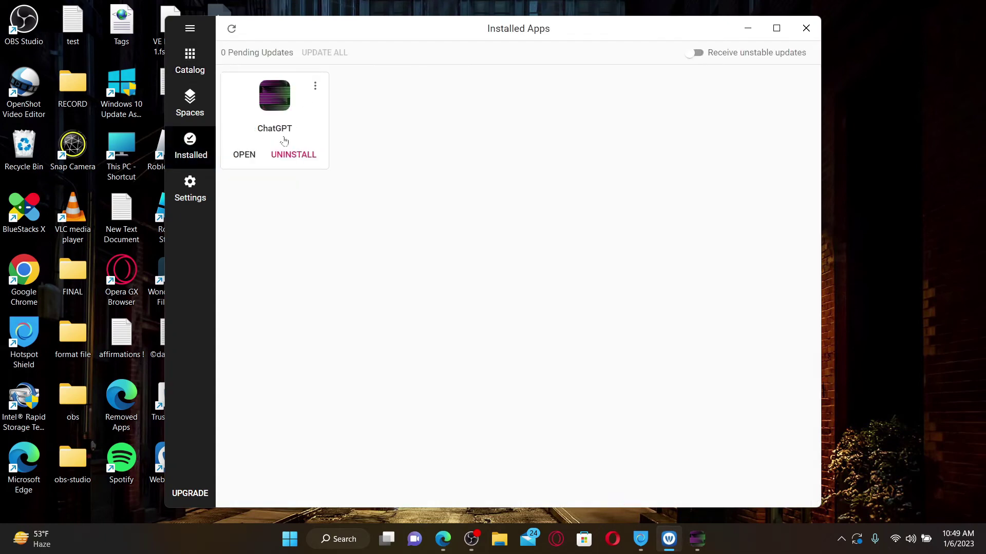
# - Show the Windows desktop with the new ChatGPT shortcut
pyautogui.press('super+d')
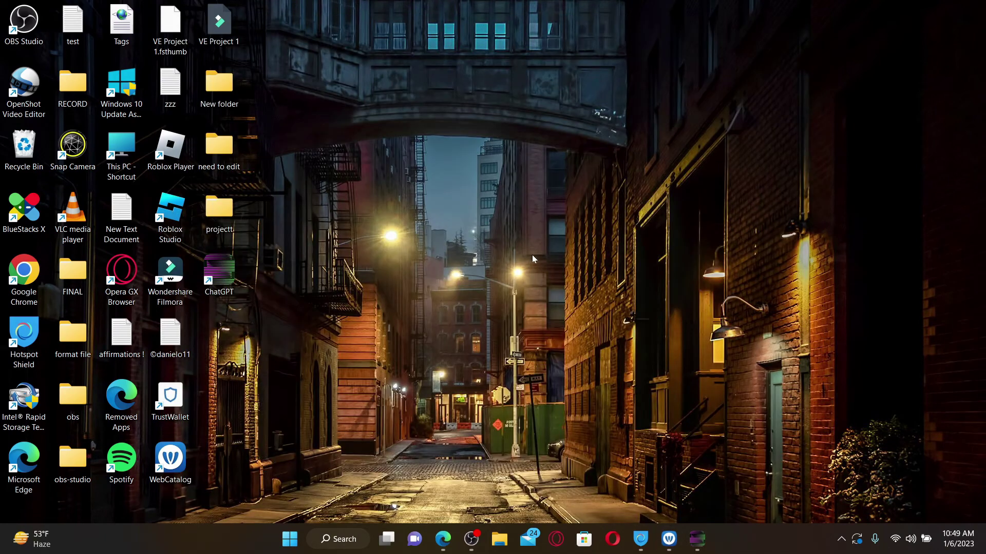